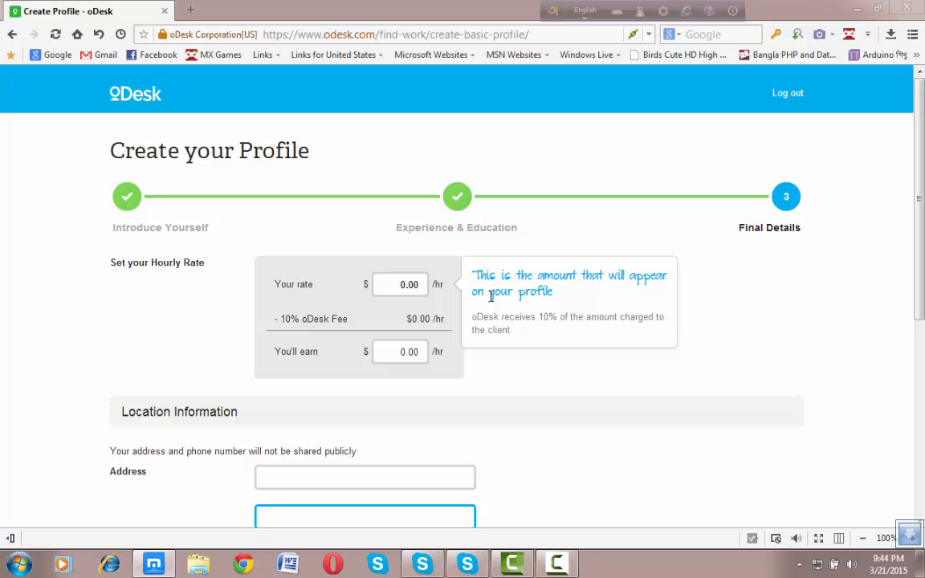
# Step: Change the hourly rate to $5.00, leaving $4.50 per hour after the $0.50 fee
pyautogui.click(408, 284)
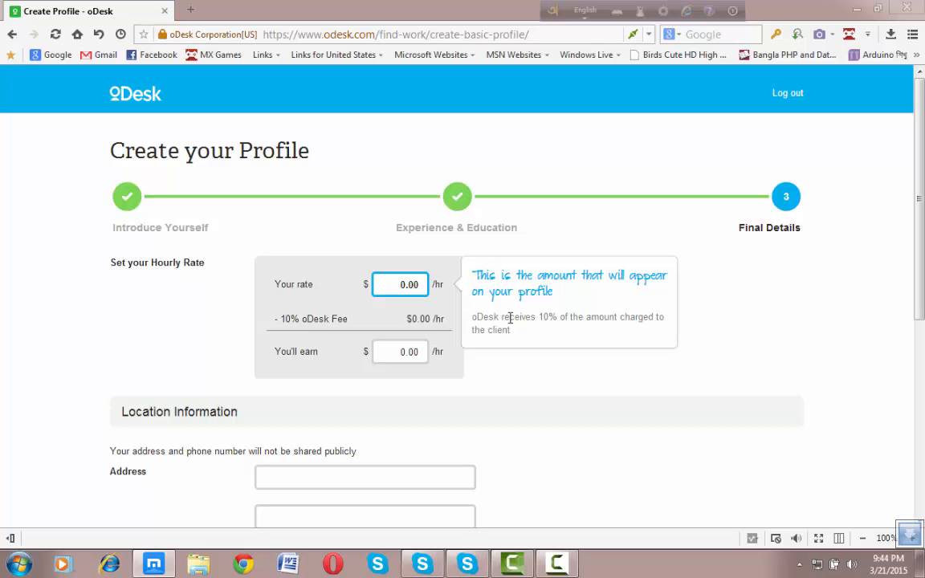
pyautogui.press('BackSpace')
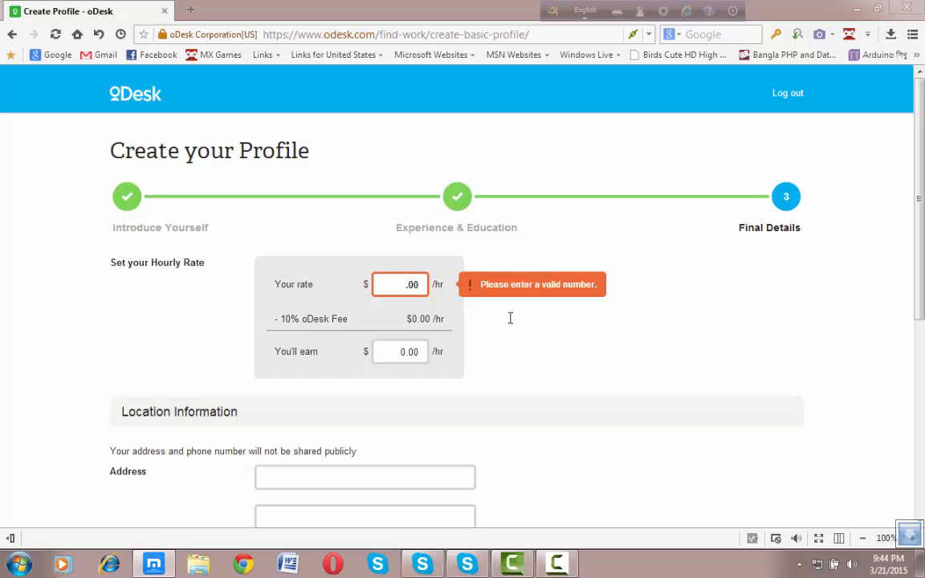
pyautogui.write('5')
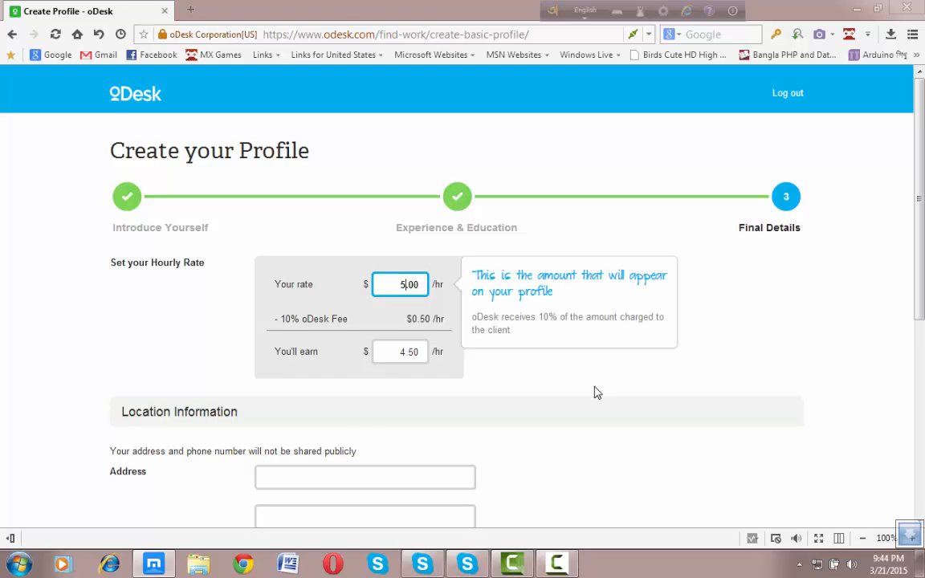
pyautogui.click(330, 419)
pyautogui.scroll(-3, 337, 418)
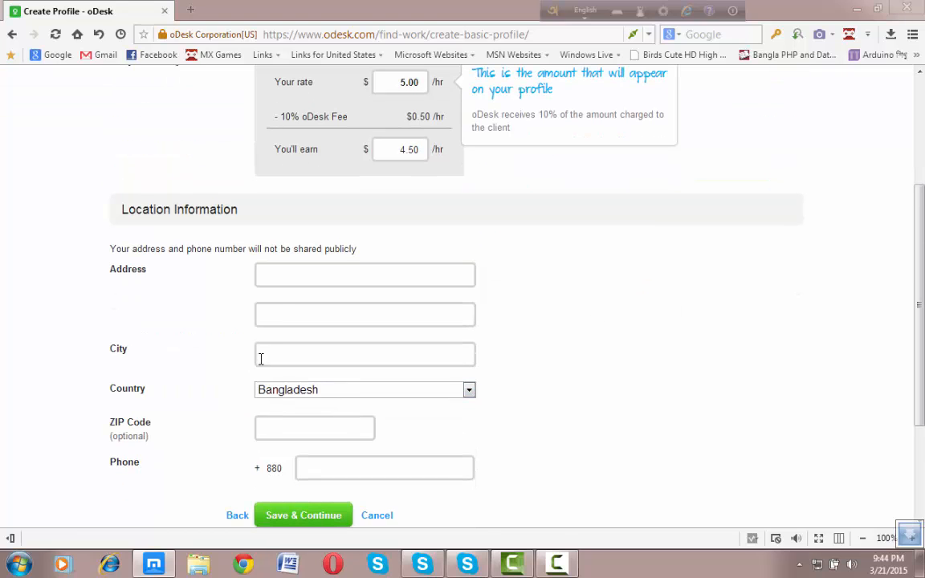
pyautogui.scroll(2, 276, 296)
pyautogui.scroll(-2, 276, 296)
pyautogui.click(282, 272)
pyautogui.scroll(3, 378, 291)
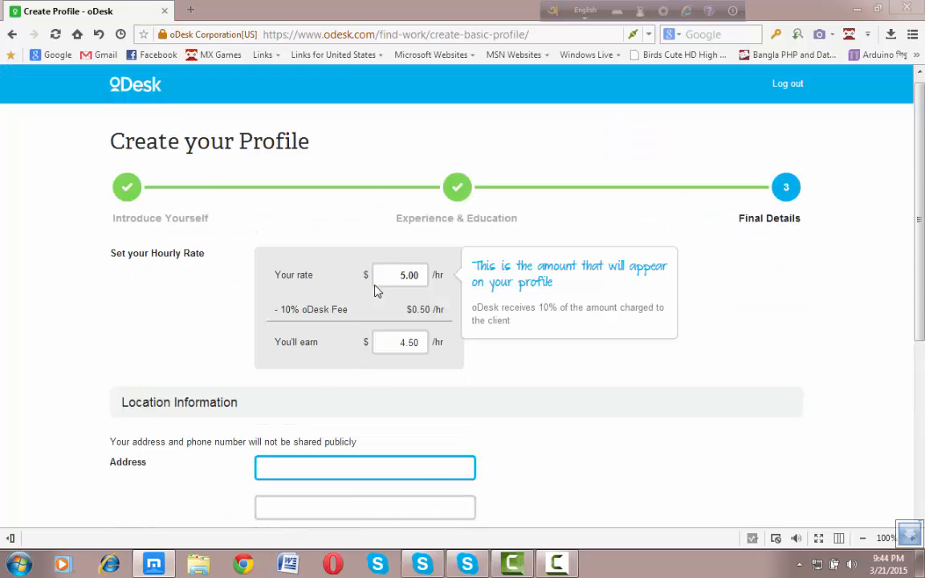
pyautogui.scroll(-1, 375, 285)
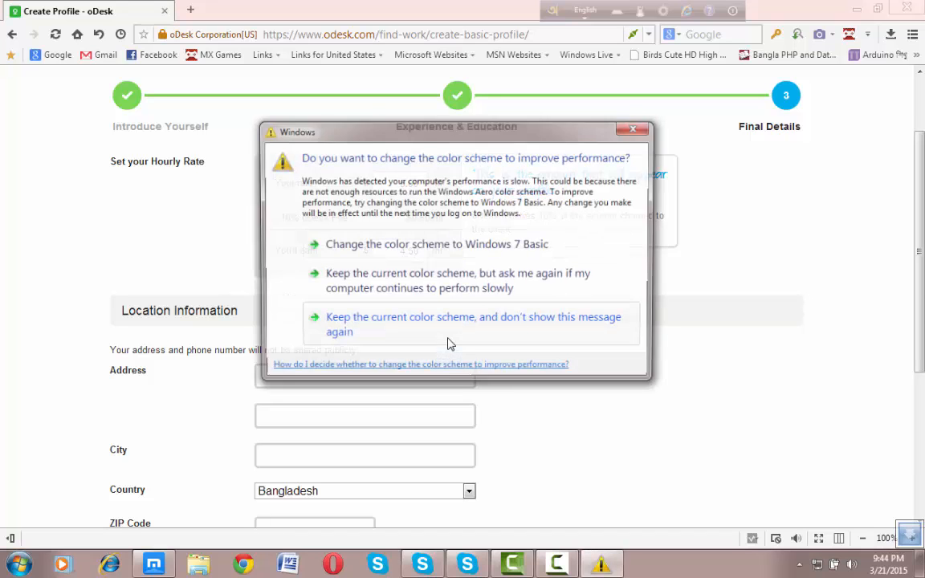
# Step: Close the Windows colour-scheme prompt covering the oDesk profile form
pyautogui.click(636, 127)
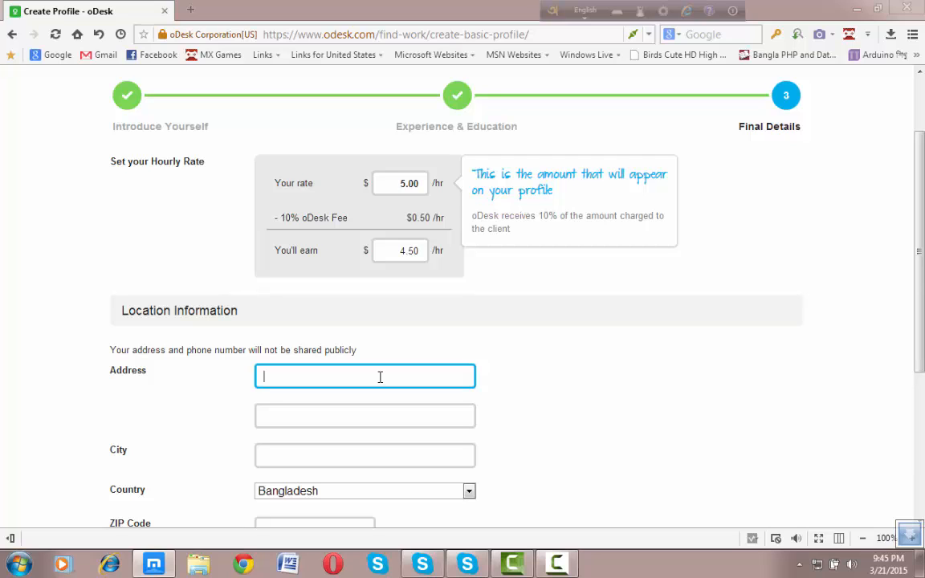
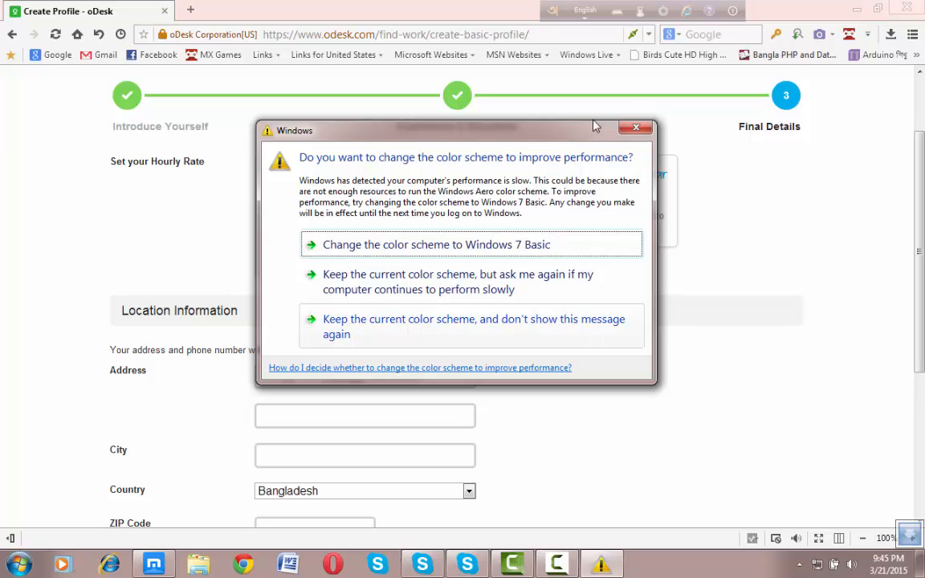
# Step: Type the street address on the first Address line, fixing typos and dismissing the colour-scheme popup
pyautogui.click(633, 130)
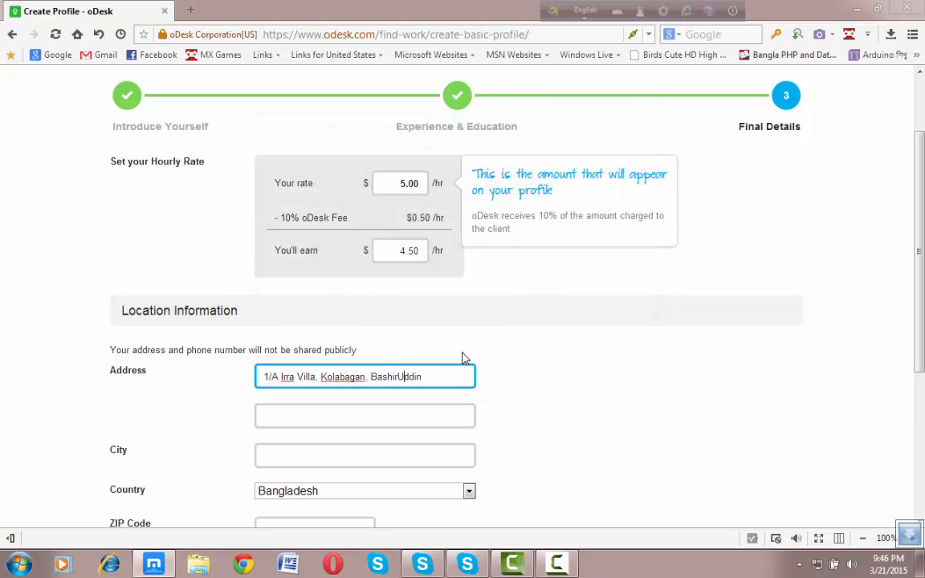
pyautogui.press('BackSpace')
pyautogui.write('u')
pyautogui.click(436, 376)
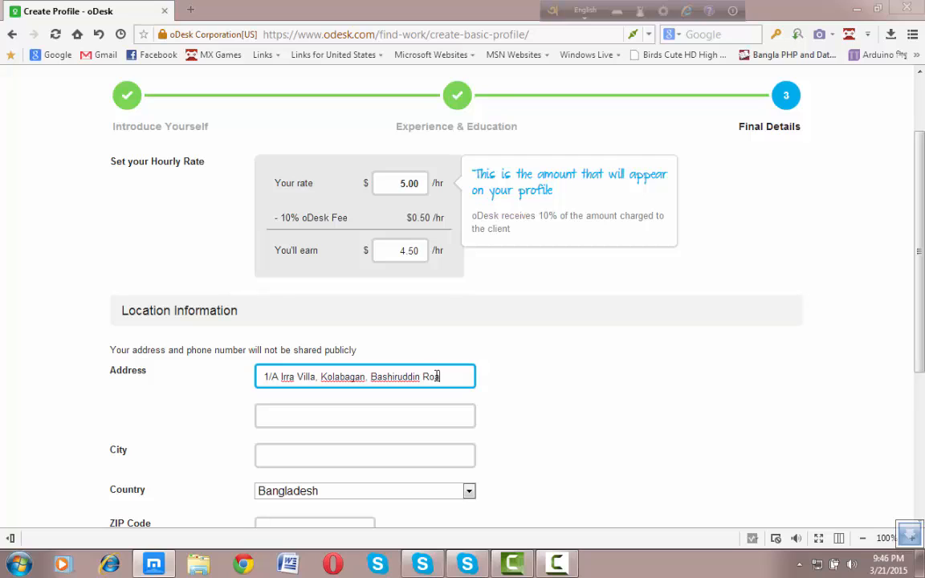
pyautogui.click(386, 417)
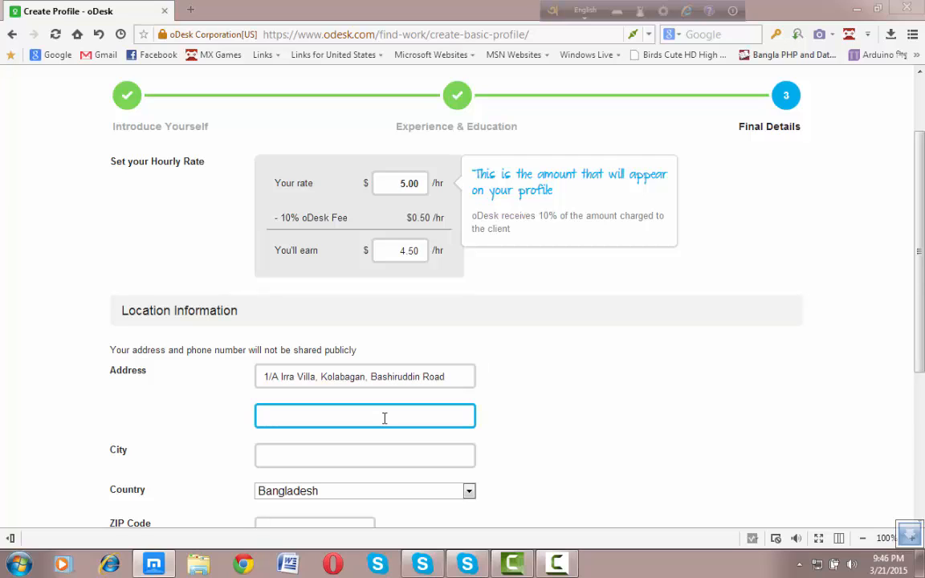
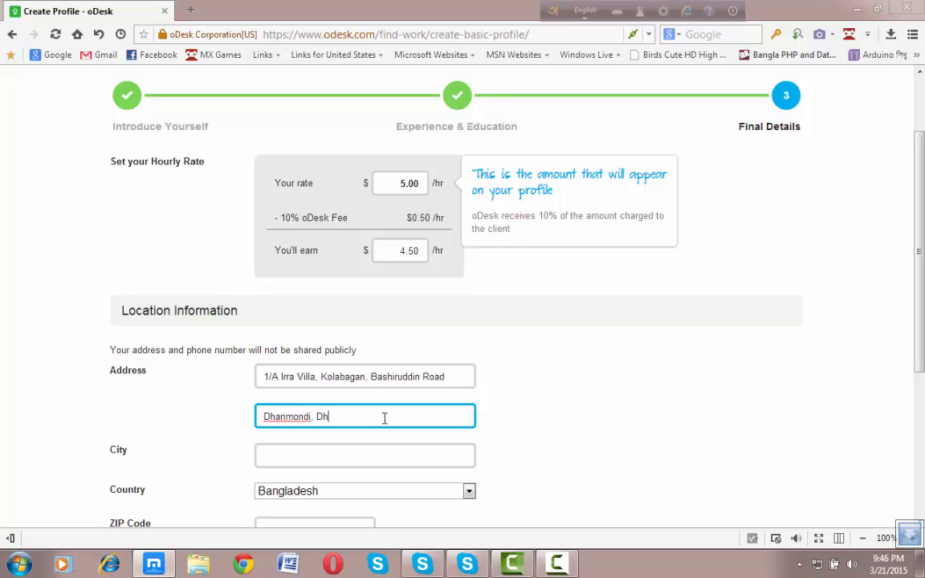
# Step: Fill in the second address line, the city Dhaka and the ZIP code
pyautogui.click(358, 456)
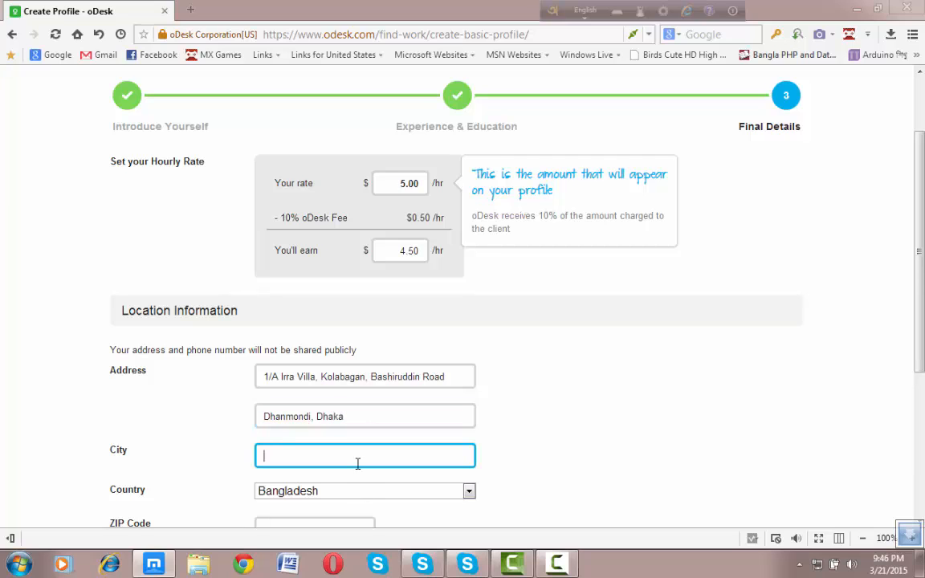
pyautogui.write('Dhaka')
pyautogui.scroll(-2, 310, 446)
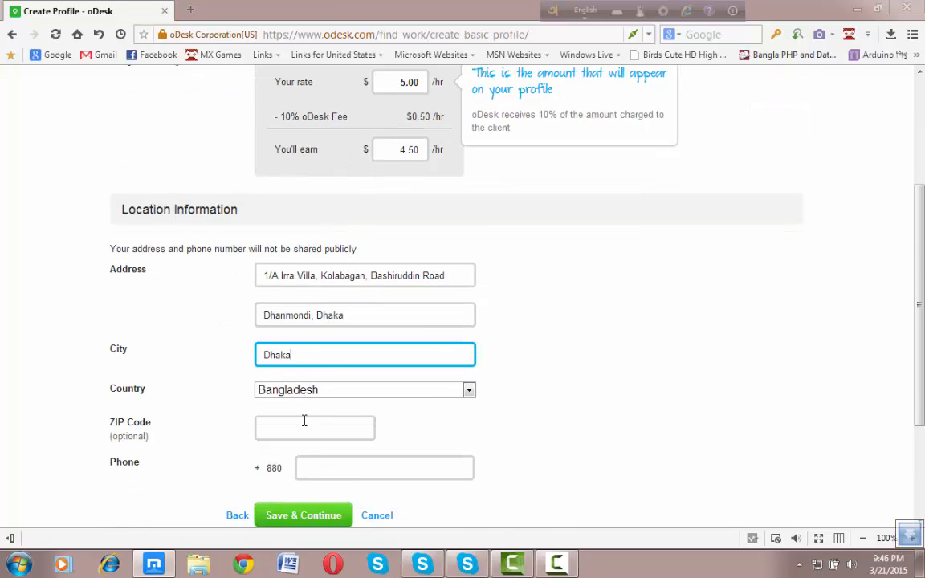
pyautogui.click(257, 427)
pyautogui.write('1')
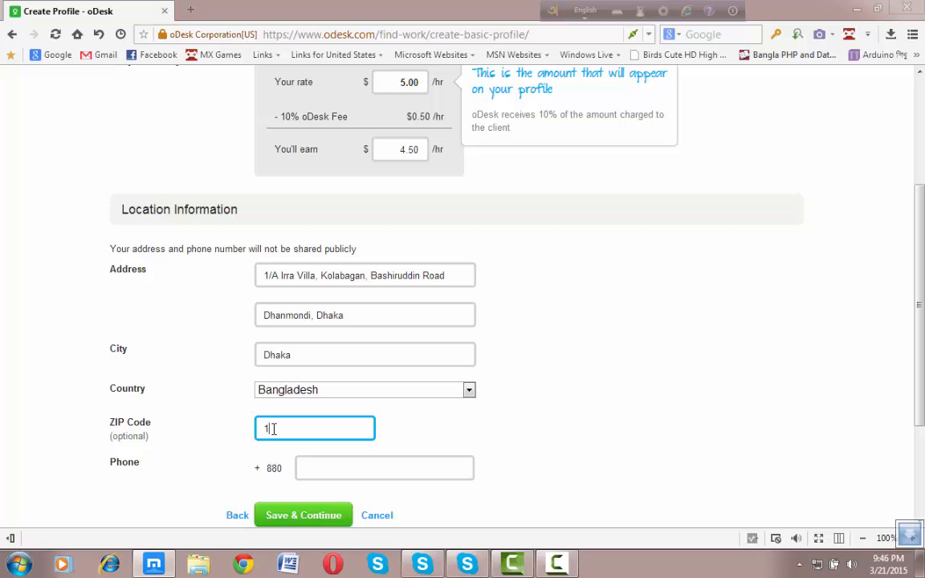
pyautogui.write('205')
pyautogui.click(347, 467)
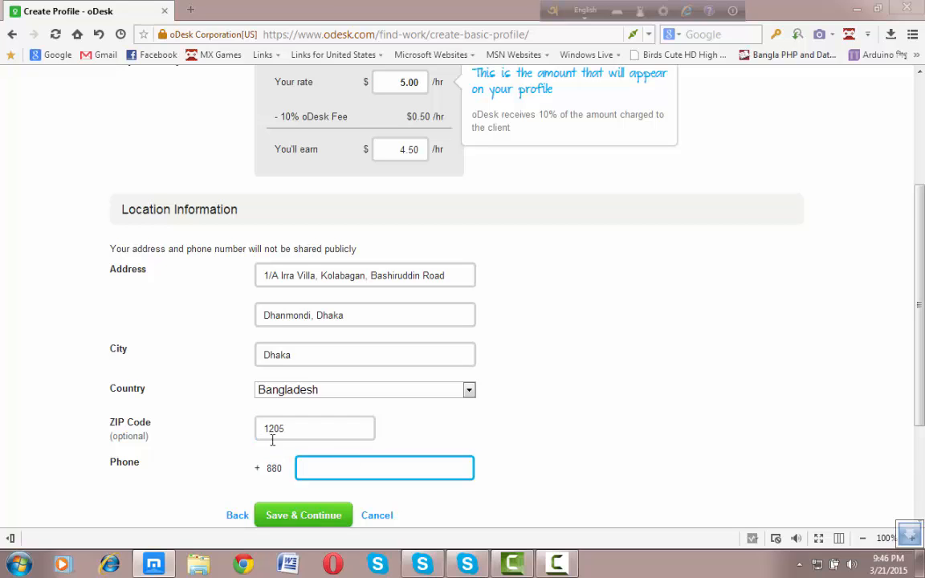
pyautogui.scroll(-3, 273, 442)
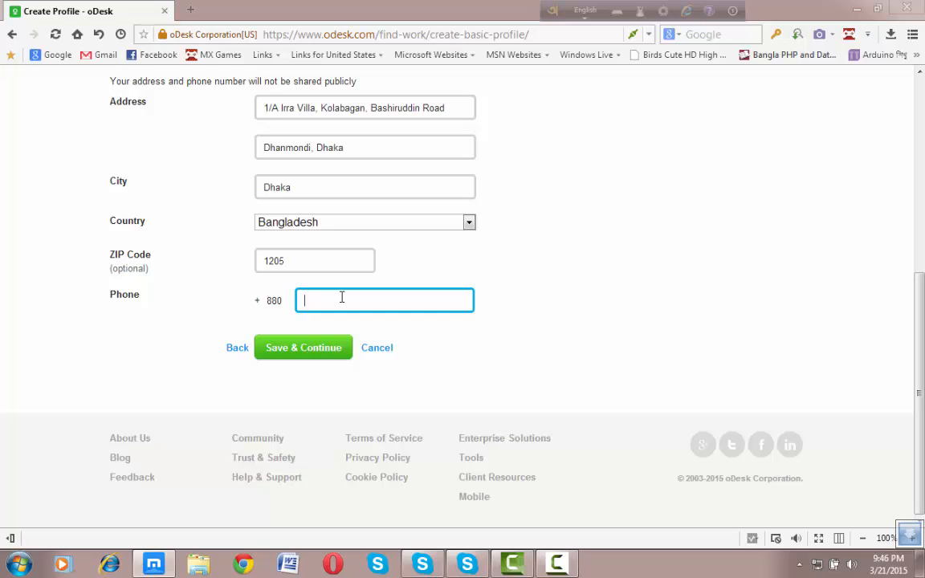
# Step: Enter the contact phone number after the +880 code, closing the Windows popup midway
pyautogui.write('01')
pyautogui.press('BackSpace')
pyautogui.press('BackSpace')
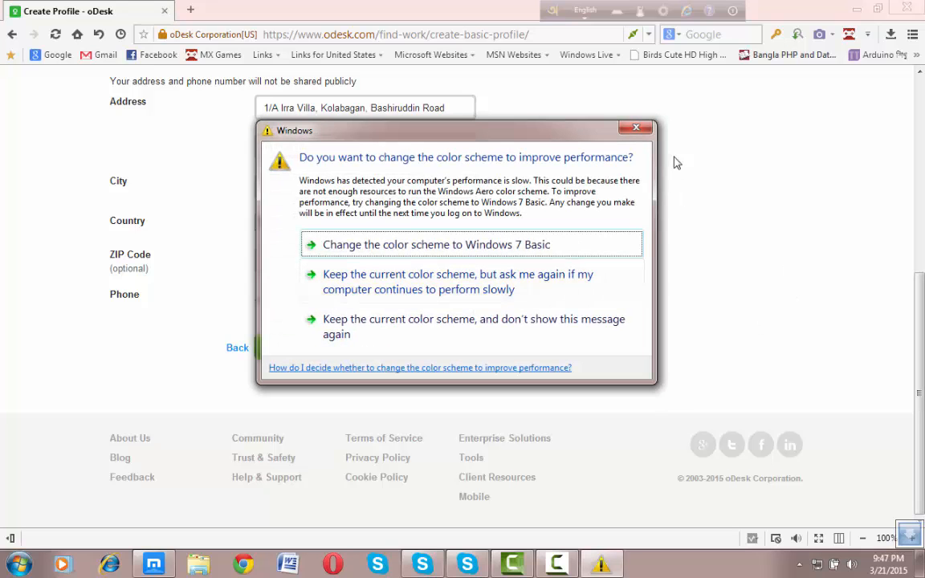
pyautogui.click(644, 131)
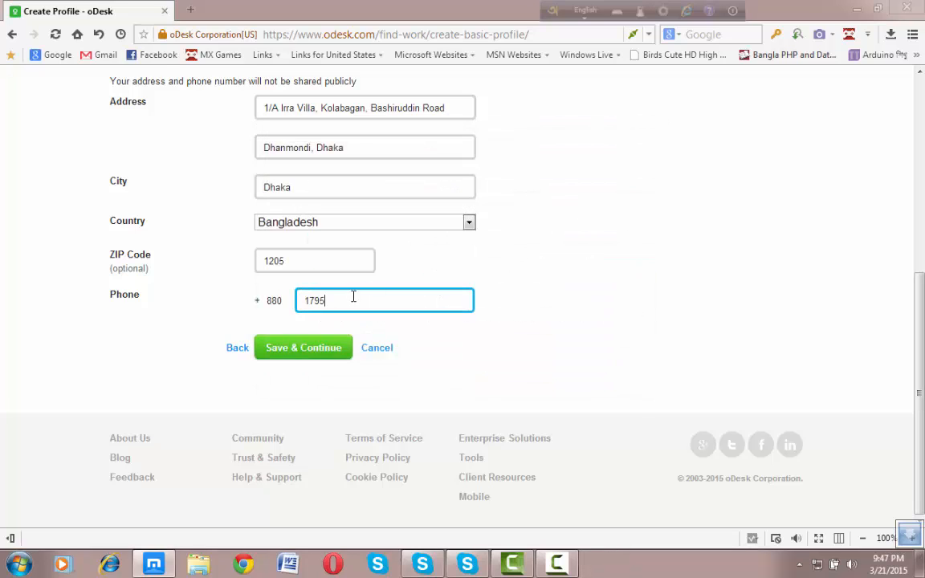
pyautogui.scroll(3, 325, 387)
# Step: Review the completed Final Details form and save it with Save & Continue
pyautogui.scroll(-1, 341, 345)
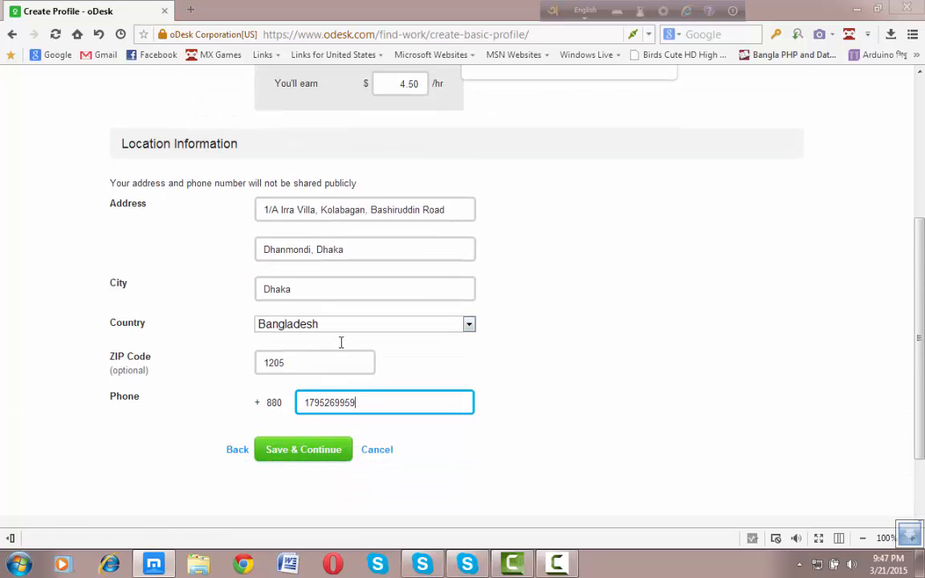
pyautogui.scroll(3, 341, 341)
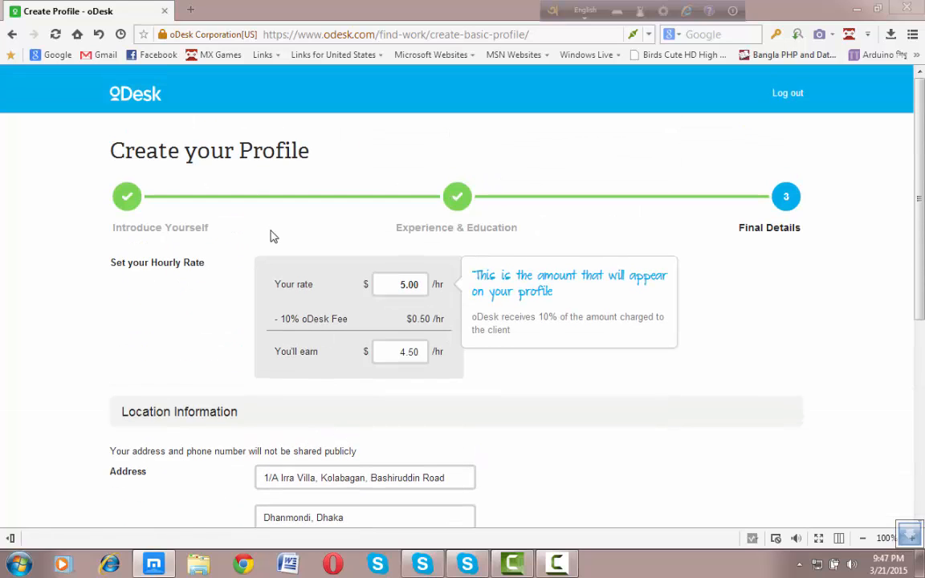
pyautogui.scroll(-3, 272, 236)
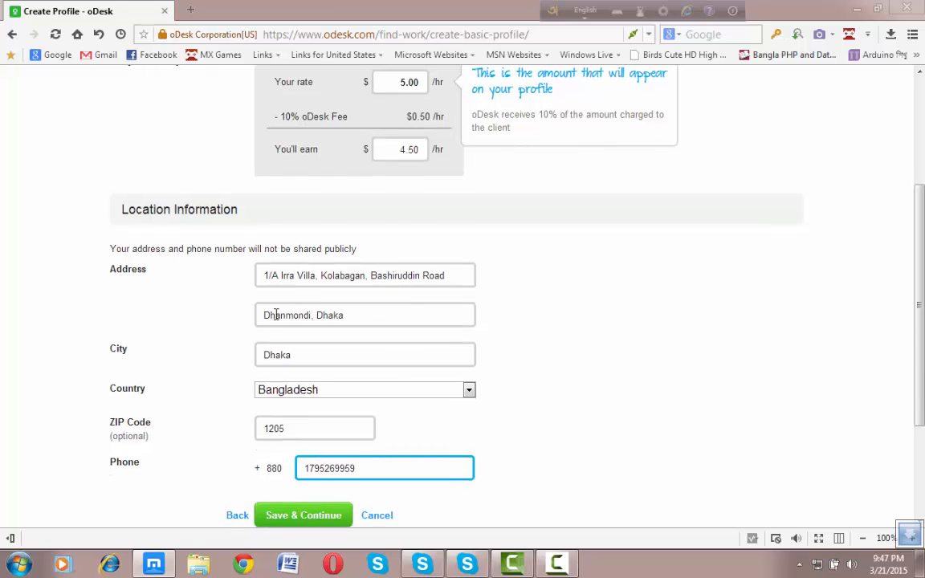
pyautogui.scroll(-1, 162, 280)
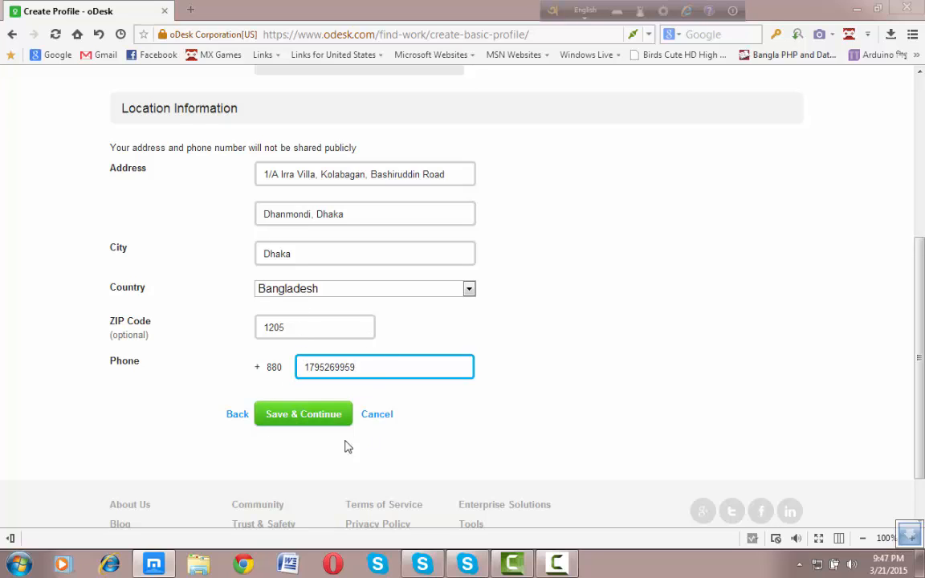
pyautogui.click(293, 422)
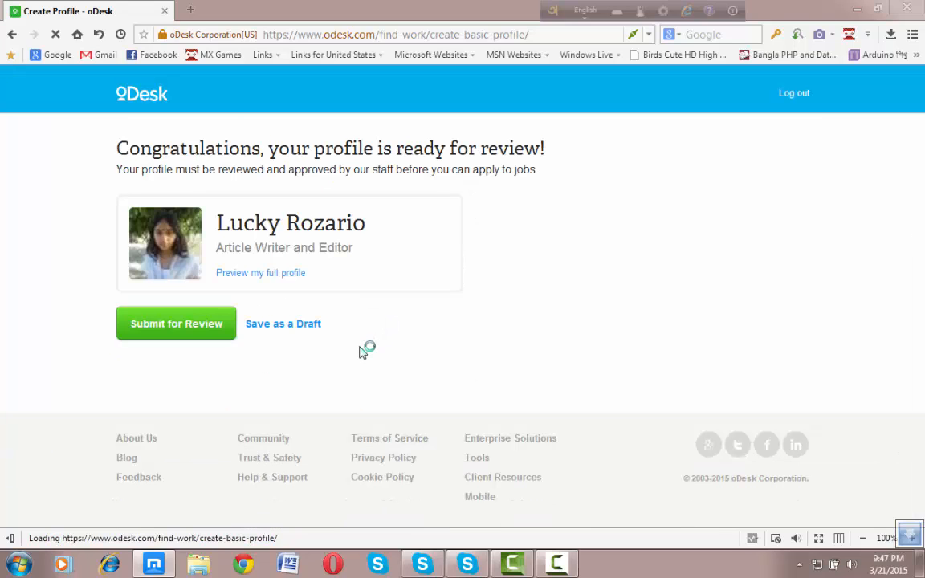
# Step: Submit the profile for review and browse the Freelancer Basic ($0) versus Plus ($10) comparison
pyautogui.click(156, 333)
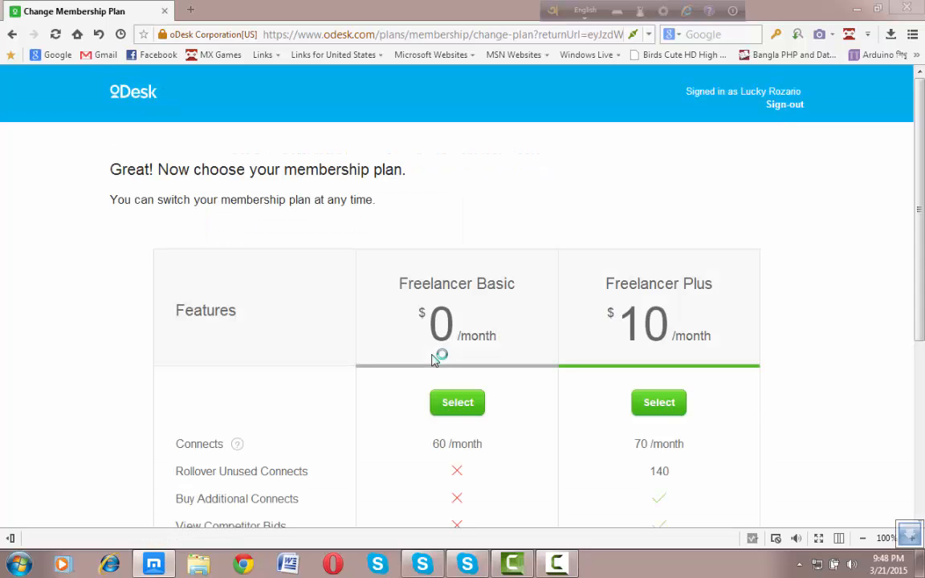
pyautogui.scroll(-3, 257, 329)
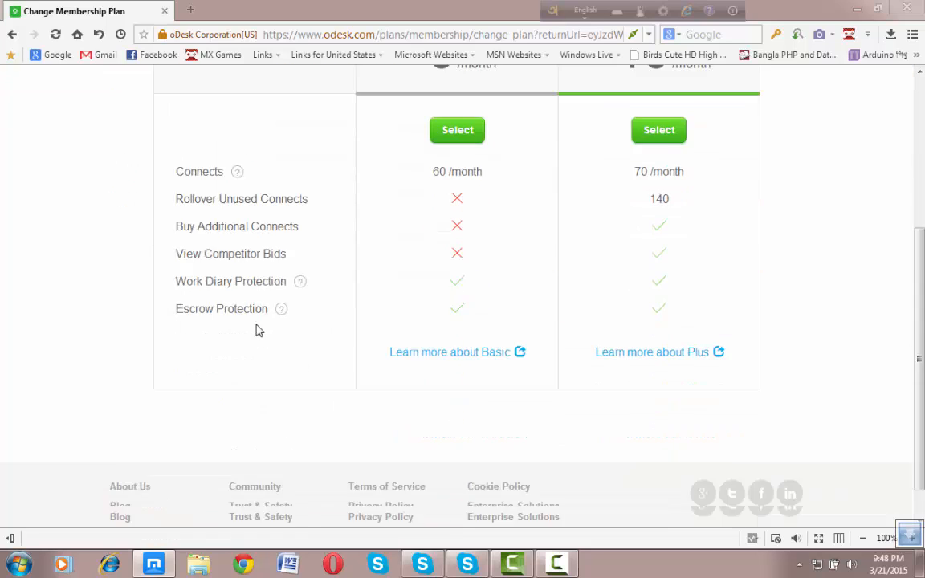
pyautogui.scroll(2, 259, 331)
pyautogui.scroll(2, 314, 288)
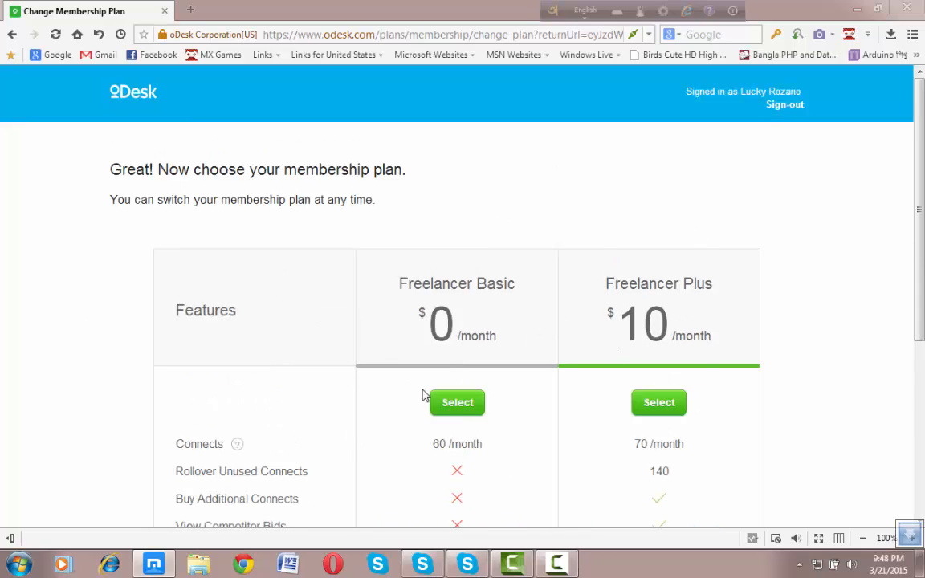
pyautogui.scroll(-2, 383, 355)
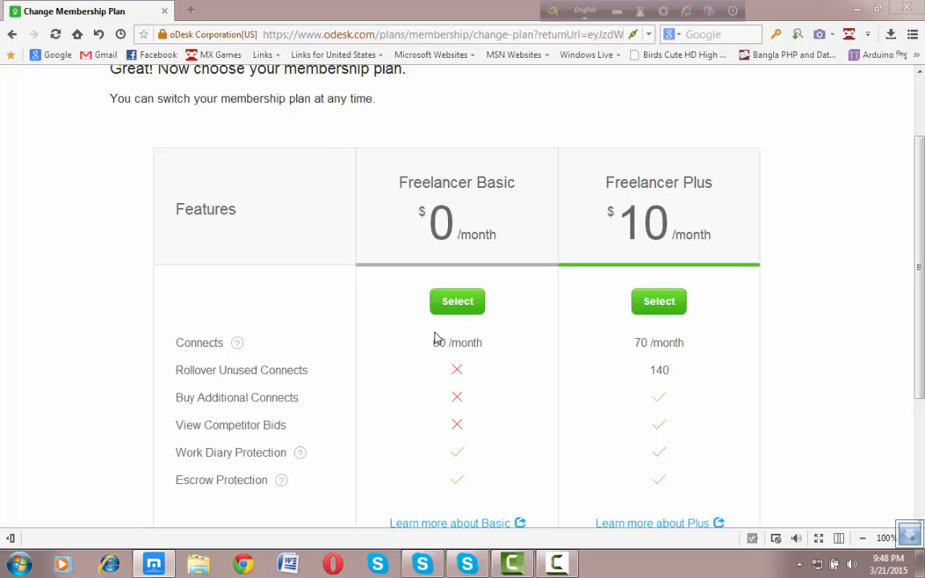
pyautogui.scroll(-1, 505, 372)
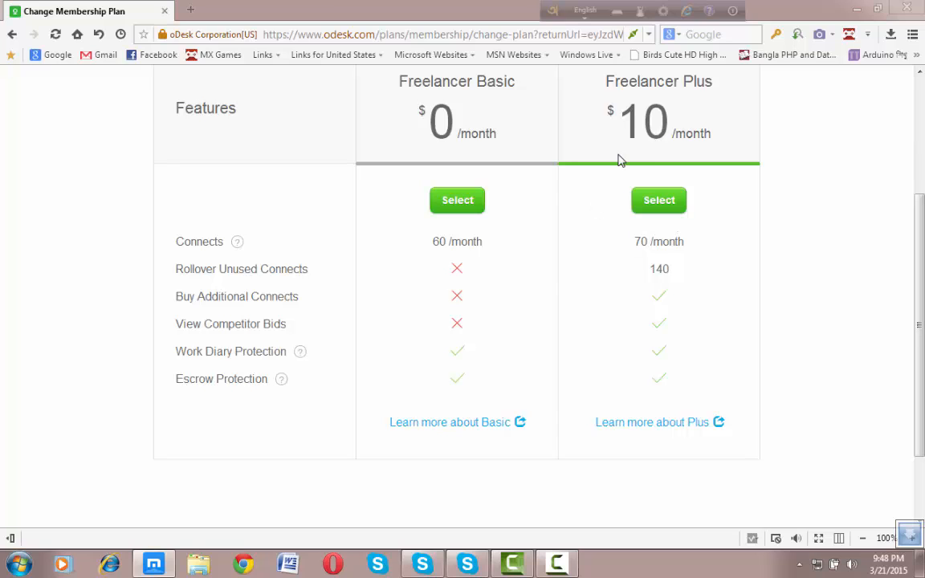
pyautogui.scroll(1, 642, 241)
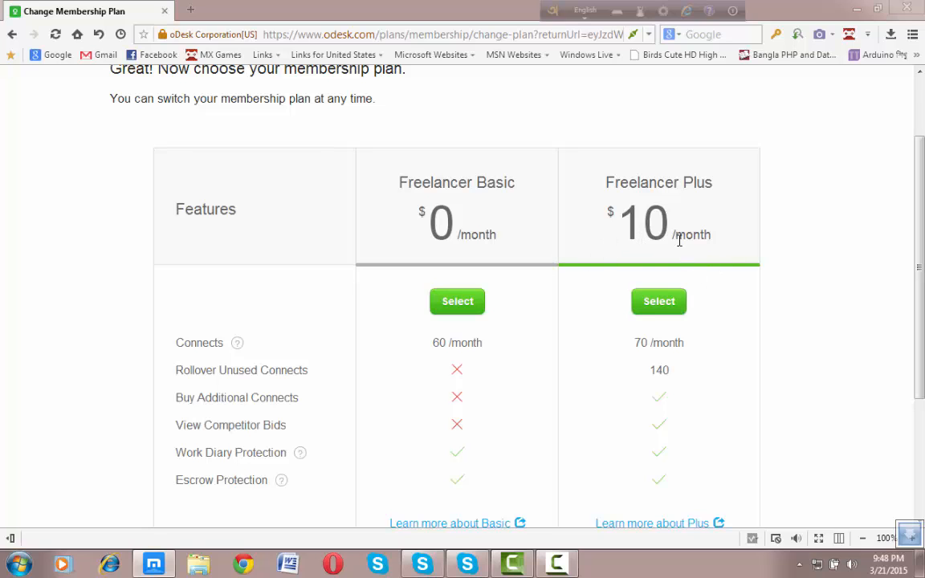
pyautogui.scroll(-3, 502, 320)
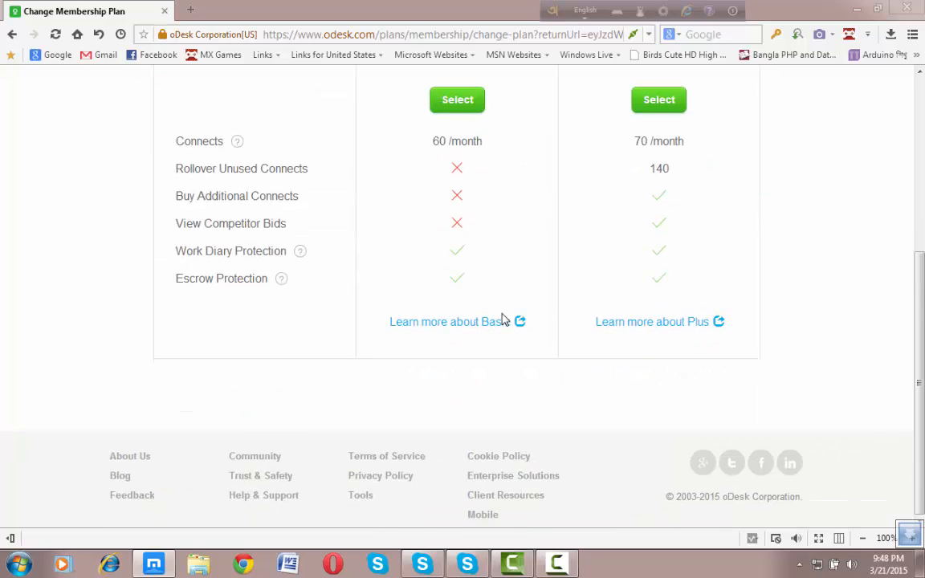
pyautogui.scroll(2, 504, 319)
pyautogui.scroll(2, 503, 320)
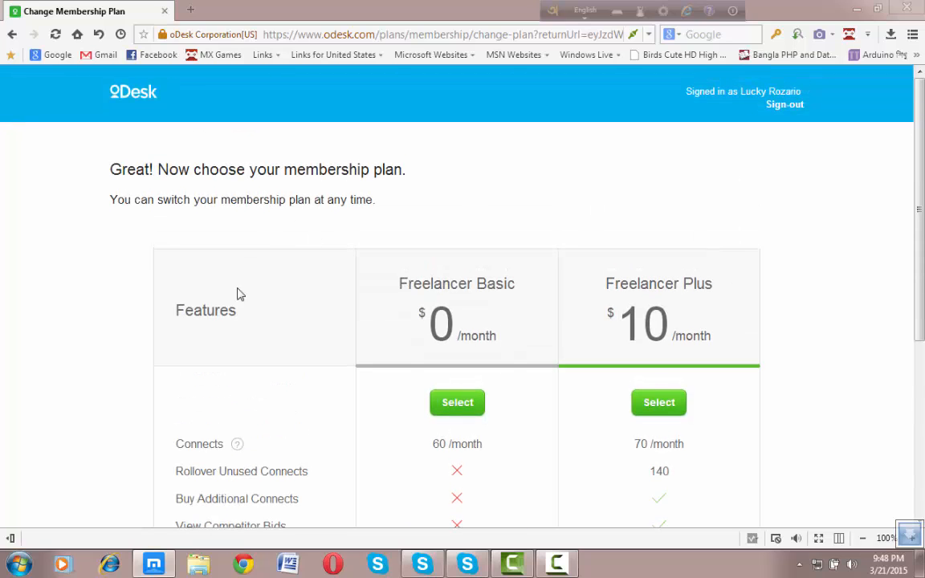